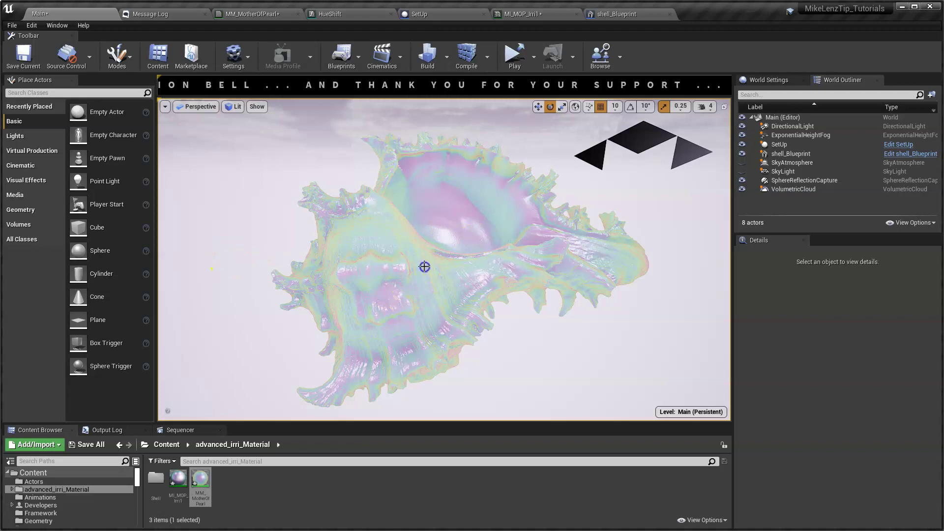
Select the shell in the viewport and rotate it to examine its mother-of-pearl surface from several sides and up close
{"action": "left_click", "coordinate": [667, 153]}
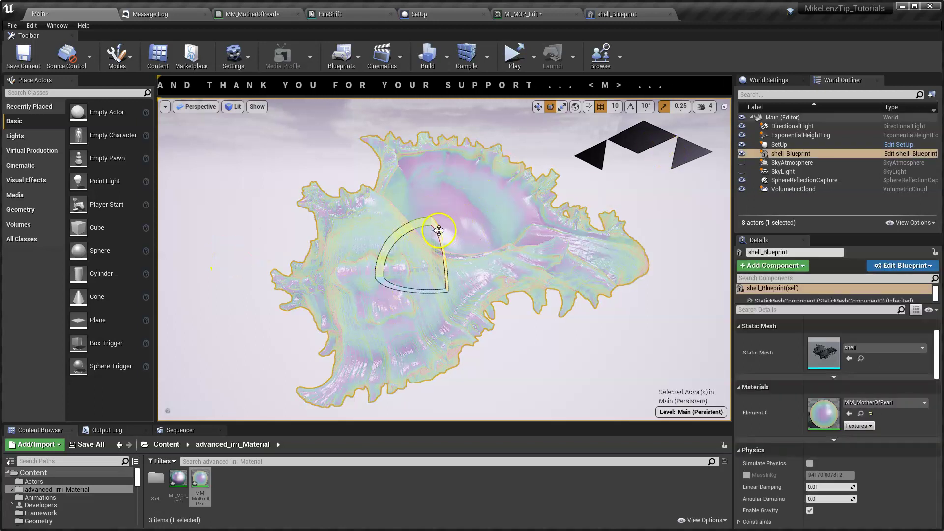
{"action": "left_click_drag", "start_coordinate": [439, 230], "coordinate": [448, 290]}
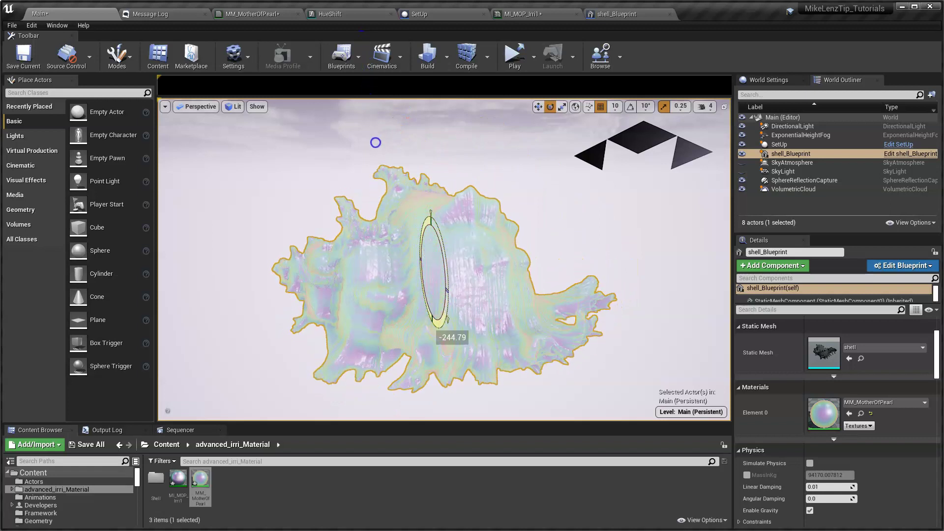
{"action": "left_click_drag", "start_coordinate": [375, 143], "coordinate": [381, 221]}
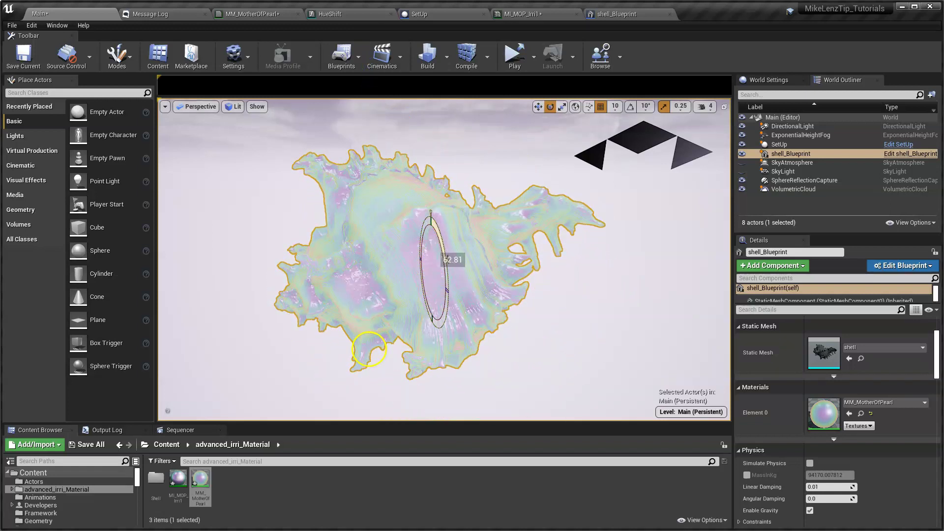
{"action": "left_click_drag", "start_coordinate": [369, 349], "coordinate": [363, 403]}
{"action": "left_click_drag", "start_coordinate": [361, 445], "coordinate": [297, 185]}
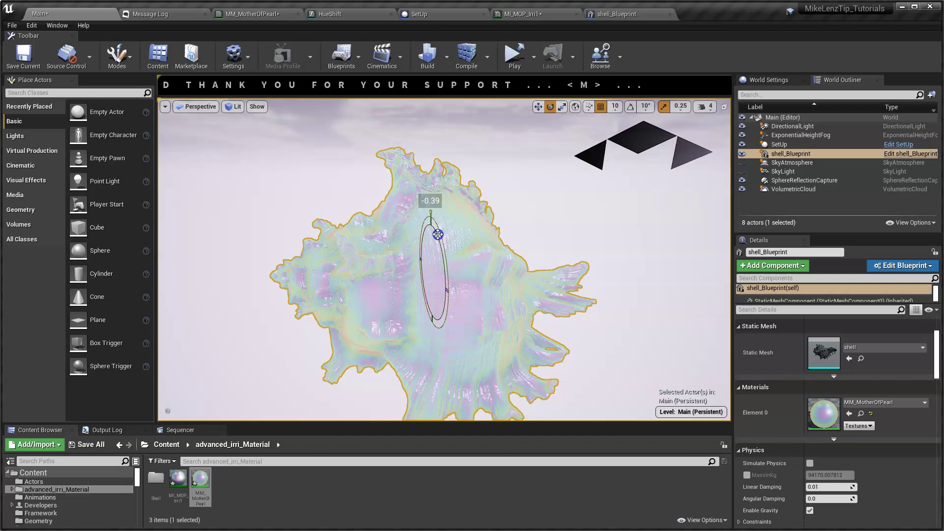
{"action": "left_click_drag", "start_coordinate": [438, 234], "coordinate": [467, 373]}
{"action": "scroll", "coordinate": [501, 220], "scroll_direction": "up", "scroll_amount": 5}
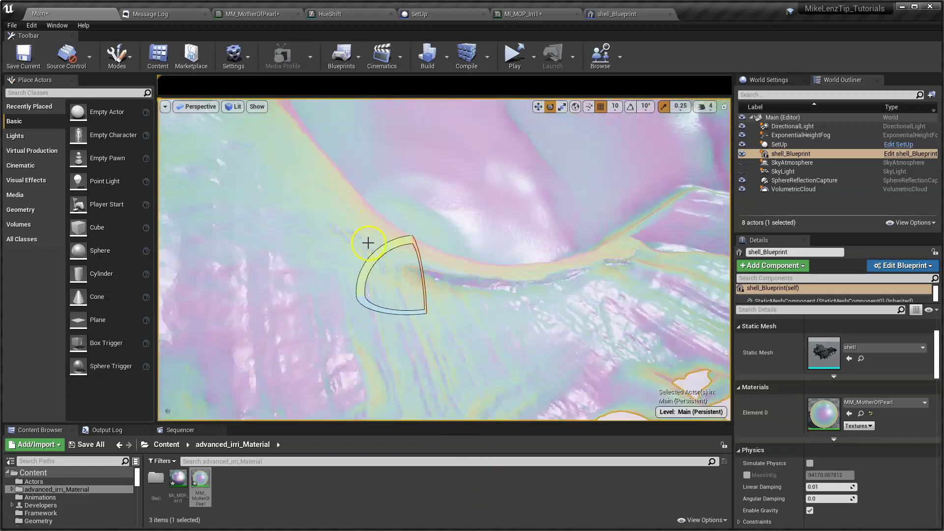
{"action": "mouse_move", "coordinate": [419, 253]}
{"action": "left_mouse_down"}
{"action": "mouse_move", "coordinate": [432, 352]}
{"action": "mouse_move", "coordinate": [424, 265]}
{"action": "left_mouse_up"}
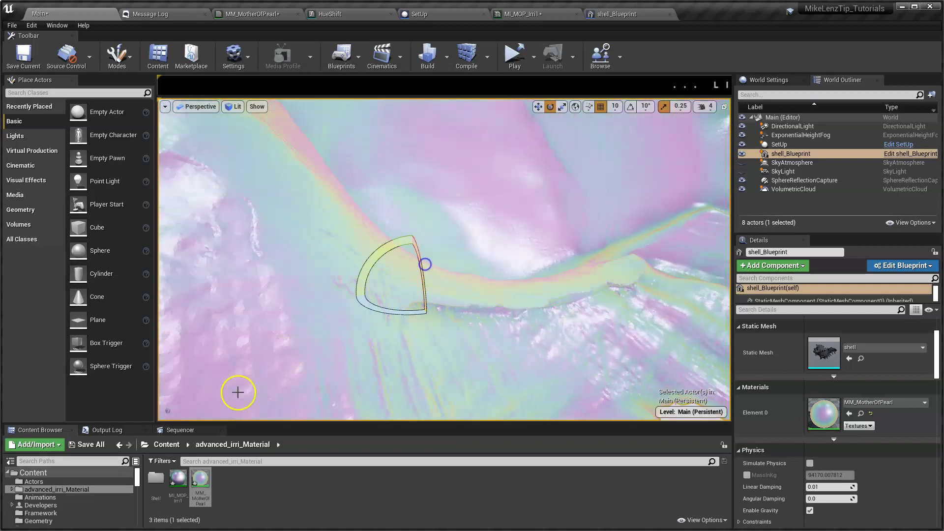
Open the MM_MotherOfPearl material and examine the hue changes on the preview cube from different angles and distances
{"action": "double_click", "coordinate": [200, 478]}
{"action": "left_click_drag", "start_coordinate": [149, 173], "coordinate": [225, 244]}
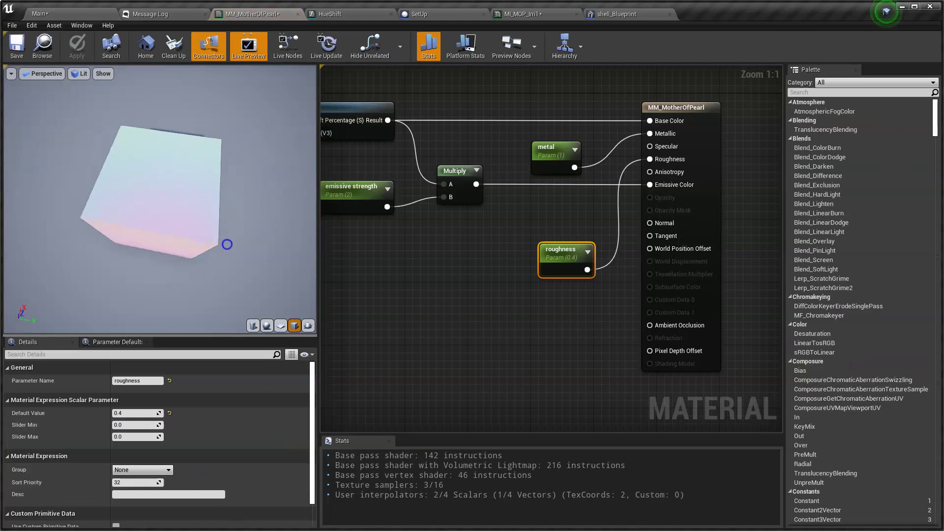
{"action": "scroll", "coordinate": [181, 222], "scroll_direction": "up", "scroll_amount": 5}
{"action": "scroll", "coordinate": [177, 222], "scroll_direction": "down", "scroll_amount": 4}
{"action": "scroll", "coordinate": [162, 216], "scroll_direction": "up", "scroll_amount": 3}
{"action": "left_click_drag", "start_coordinate": [155, 215], "coordinate": [192, 214]}
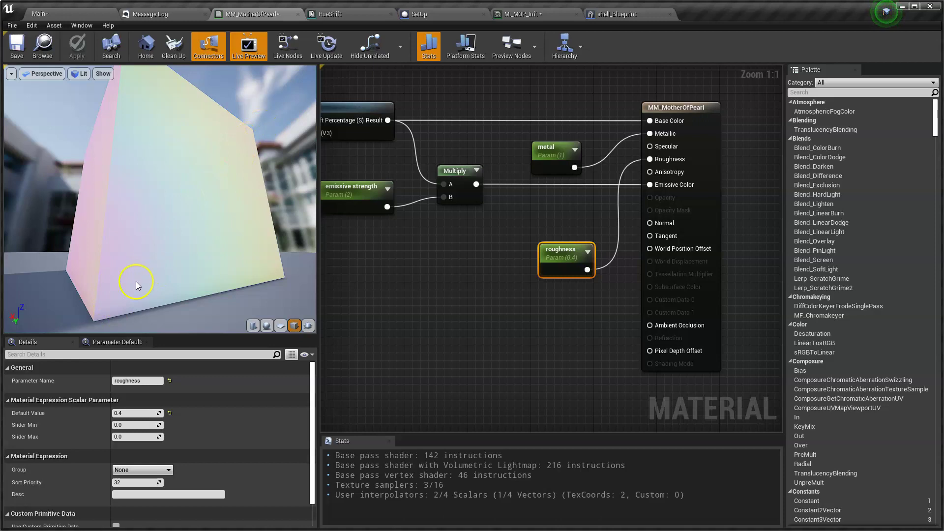
{"action": "left_click_drag", "start_coordinate": [162, 262], "coordinate": [125, 283]}
{"action": "scroll", "coordinate": [417, 302], "scroll_direction": "down", "scroll_amount": 4}
Widen the graph area, examine the nodes leading into HueShift, and select the PixelNormalWS, Camera Vector and Dot nodes
{"action": "left_click", "coordinate": [381, 309]}
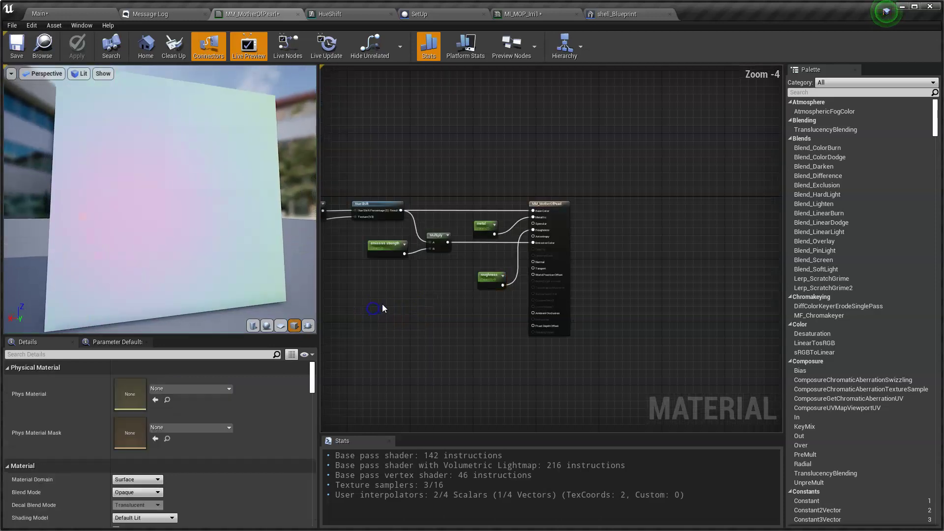
{"action": "right_click_drag", "start_coordinate": [350, 317], "coordinate": [599, 253]}
{"action": "left_click_drag", "start_coordinate": [316, 313], "coordinate": [221, 295]}
{"action": "right_click_drag", "start_coordinate": [461, 288], "coordinate": [527, 277]}
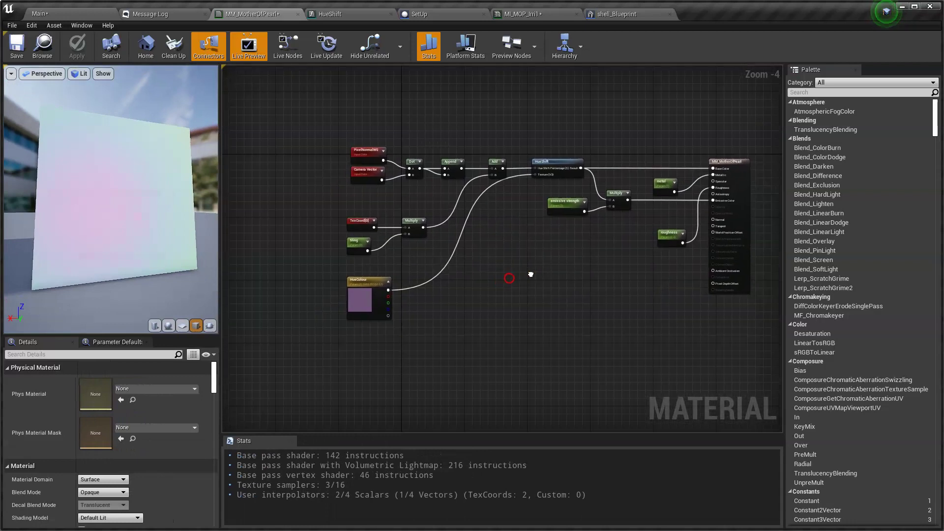
{"action": "scroll", "coordinate": [575, 157], "scroll_direction": "up", "scroll_amount": 4}
{"action": "left_click", "coordinate": [552, 165]}
{"action": "scroll", "coordinate": [486, 226], "scroll_direction": "down", "scroll_amount": 2}
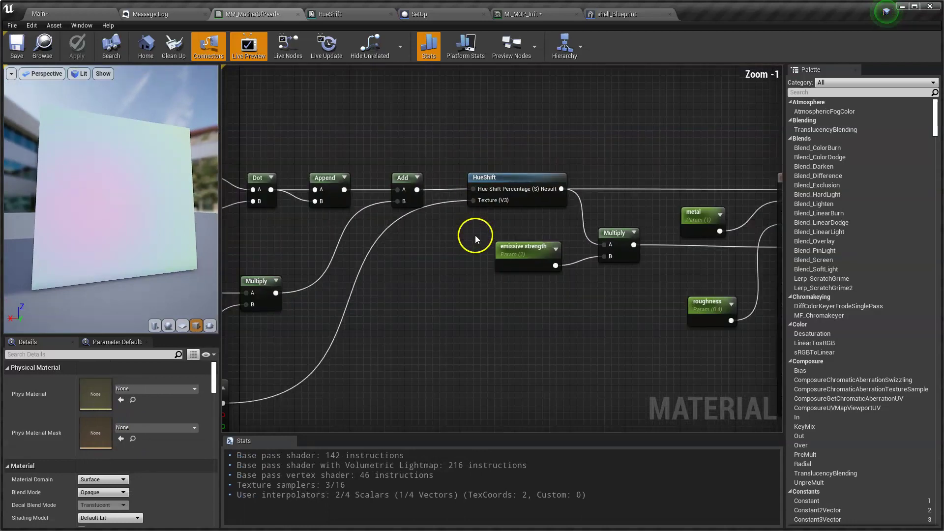
{"action": "right_click_drag", "start_coordinate": [419, 326], "coordinate": [577, 283]}
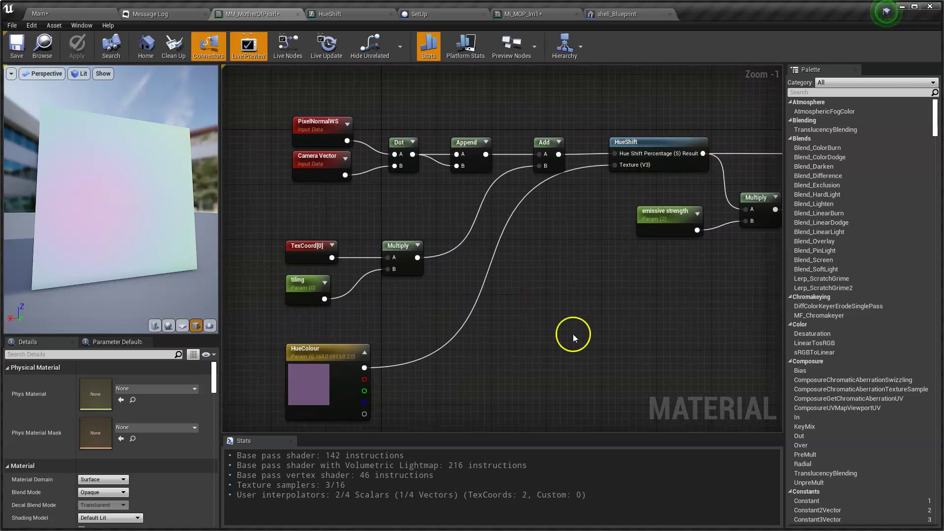
{"action": "left_click_drag", "start_coordinate": [267, 91], "coordinate": [433, 212]}
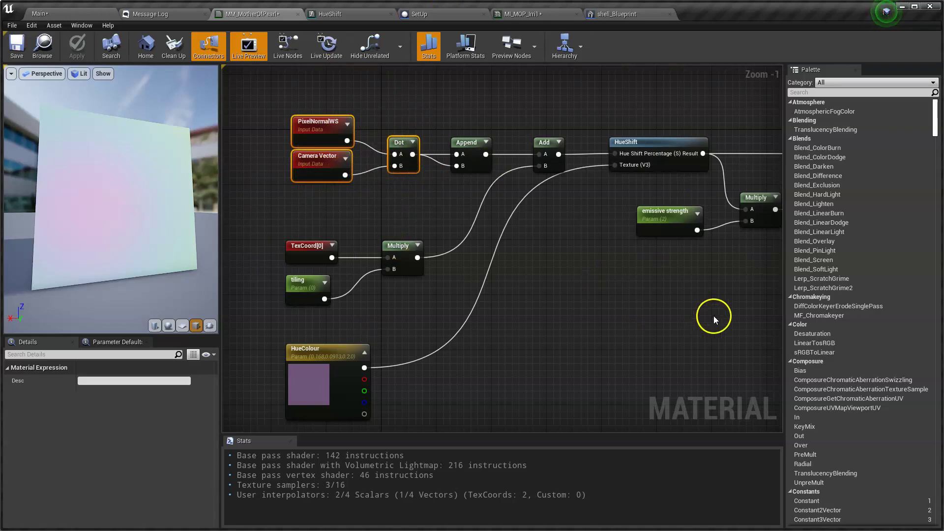
Examine the emissive strength, metal and roughness parameters feeding the material output and review the whole node network
{"action": "scroll", "coordinate": [716, 329], "scroll_direction": "down", "scroll_amount": 3}
{"action": "right_click_drag", "start_coordinate": [721, 343], "coordinate": [563, 318]}
{"action": "scroll", "coordinate": [659, 231], "scroll_direction": "up", "scroll_amount": 3}
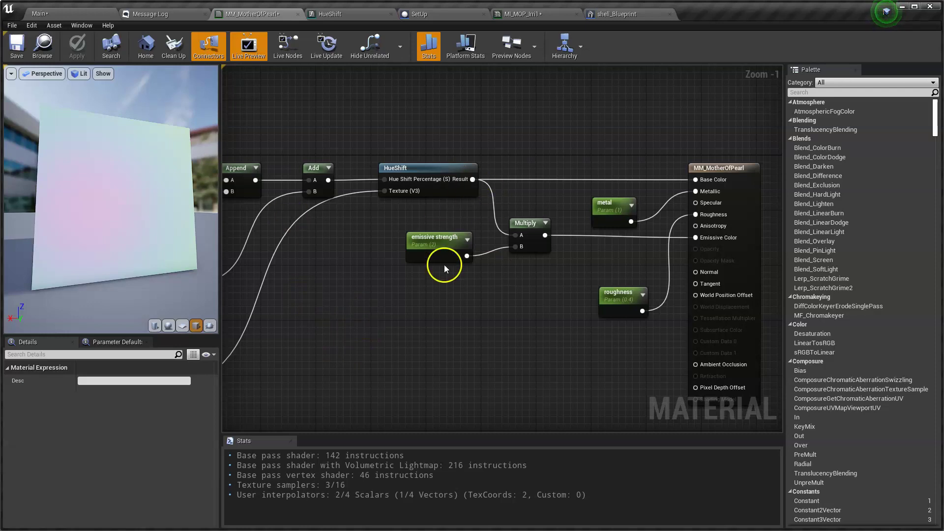
{"action": "scroll", "coordinate": [340, 266], "scroll_direction": "down", "scroll_amount": 2}
{"action": "right_click_drag", "start_coordinate": [333, 325], "coordinate": [470, 277]}
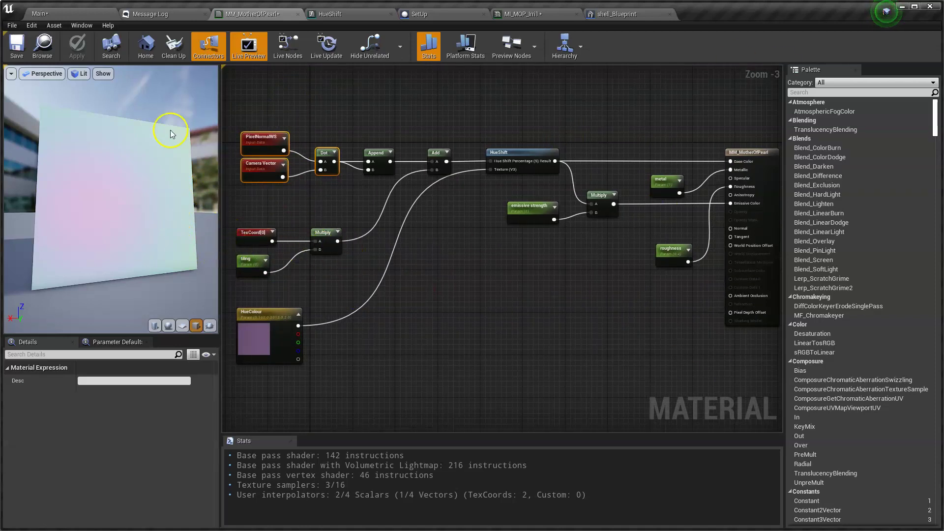
Apply the MI_MOP_Irri1 material instance to the shell in the Main level and rotate the shell to show its outer side
{"action": "left_click", "coordinate": [53, 16]}
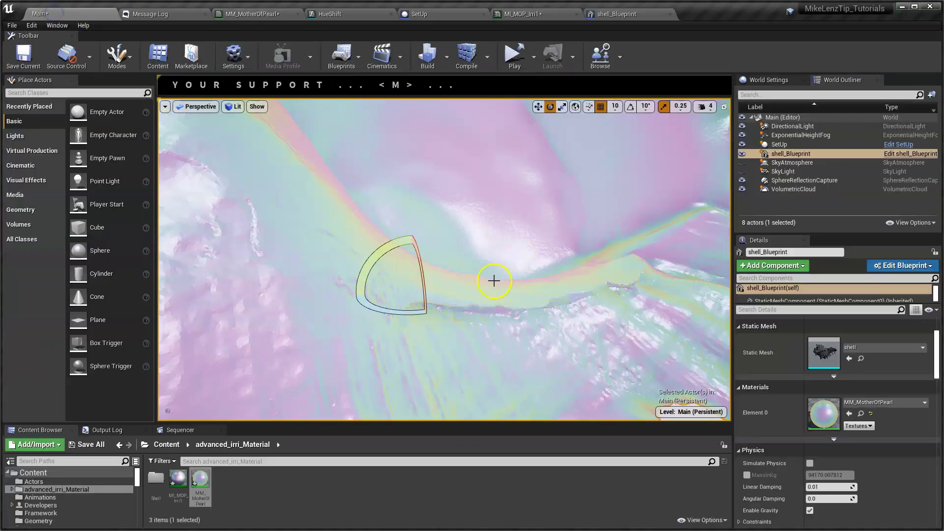
{"action": "scroll", "coordinate": [494, 280], "scroll_direction": "down", "scroll_amount": 6}
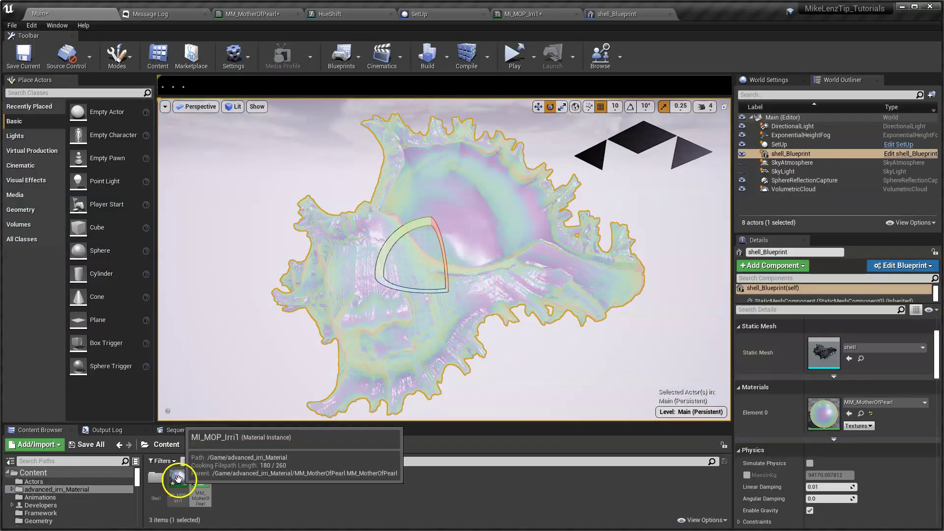
{"action": "left_click_drag", "start_coordinate": [178, 478], "coordinate": [543, 239]}
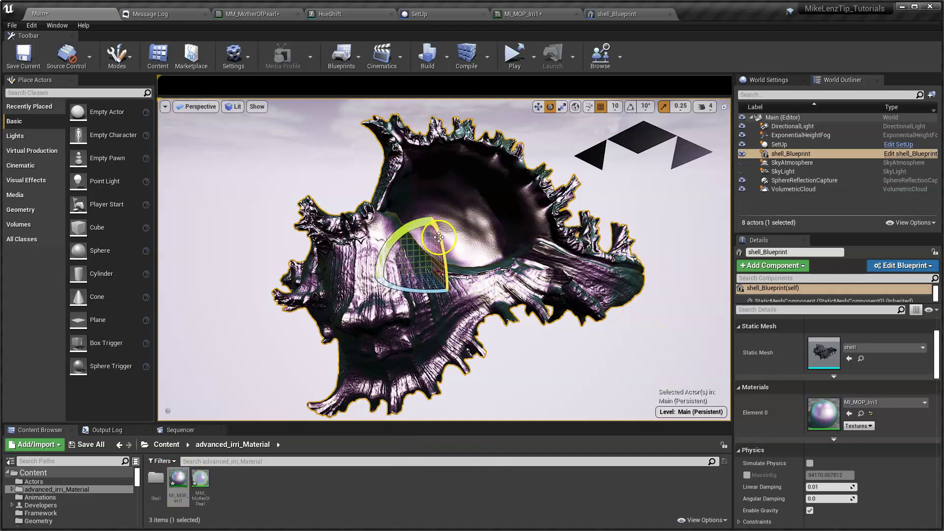
{"action": "left_click_drag", "start_coordinate": [439, 237], "coordinate": [447, 97]}
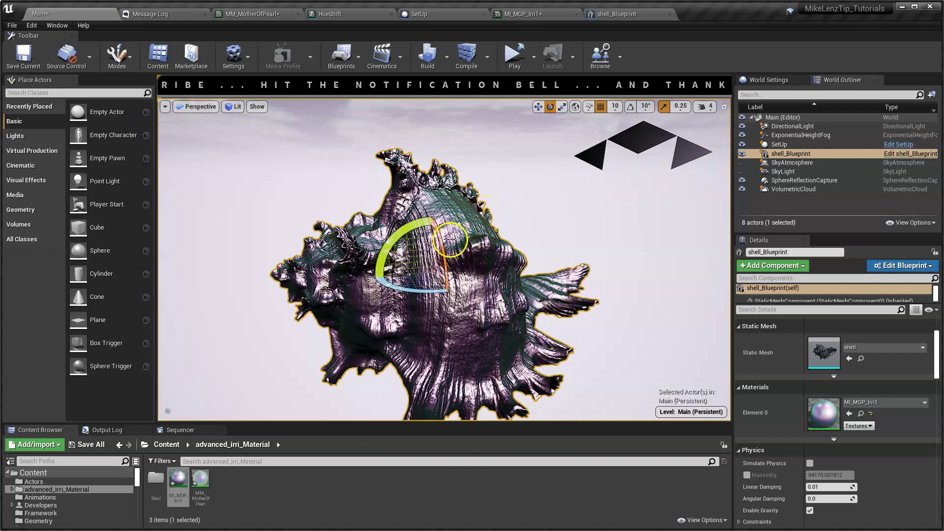
{"action": "scroll", "coordinate": [507, 295], "scroll_direction": "down", "scroll_amount": 2}
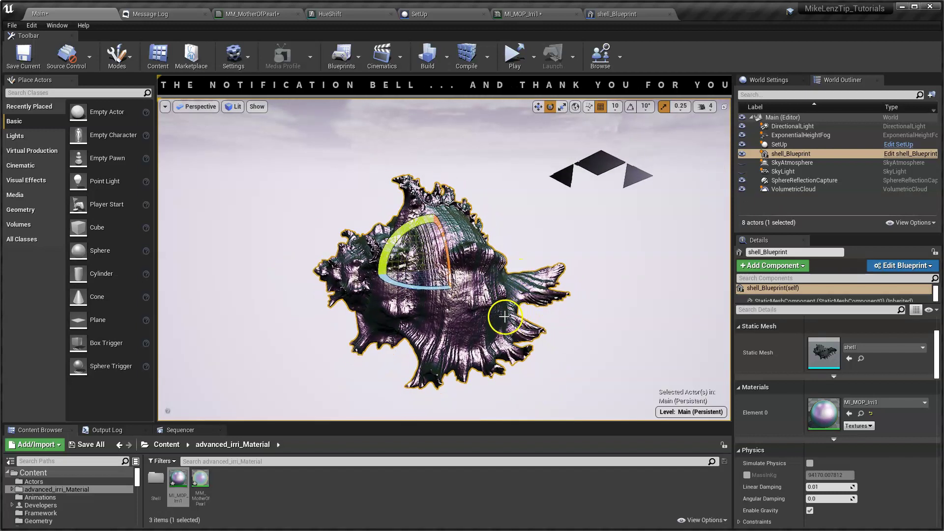
Open the MI_MOP_Irri1 material instance and set HueColour to yellow-green (R 0.963306, G 1.352109, B 0.087013) and metal to about 1.34
{"action": "double_click", "coordinate": [172, 484]}
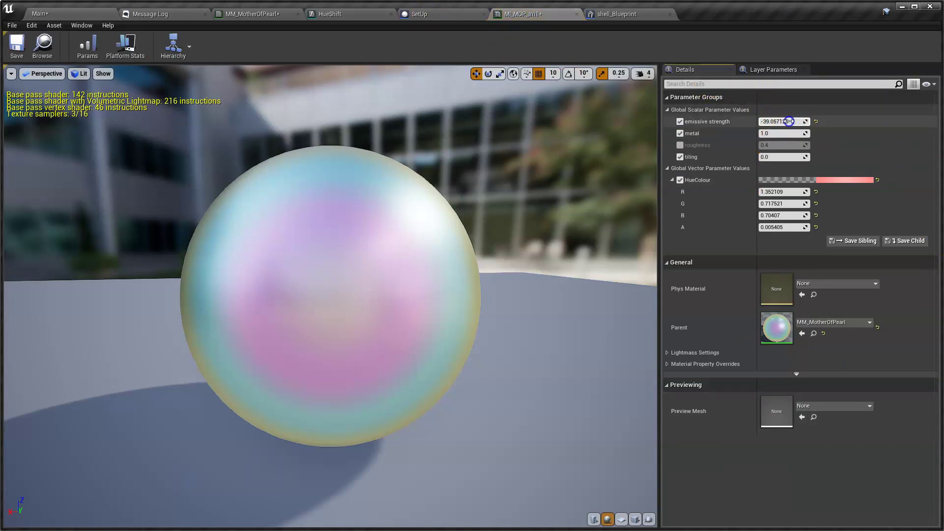
{"action": "left_click_drag", "start_coordinate": [789, 121], "coordinate": [677, 126]}
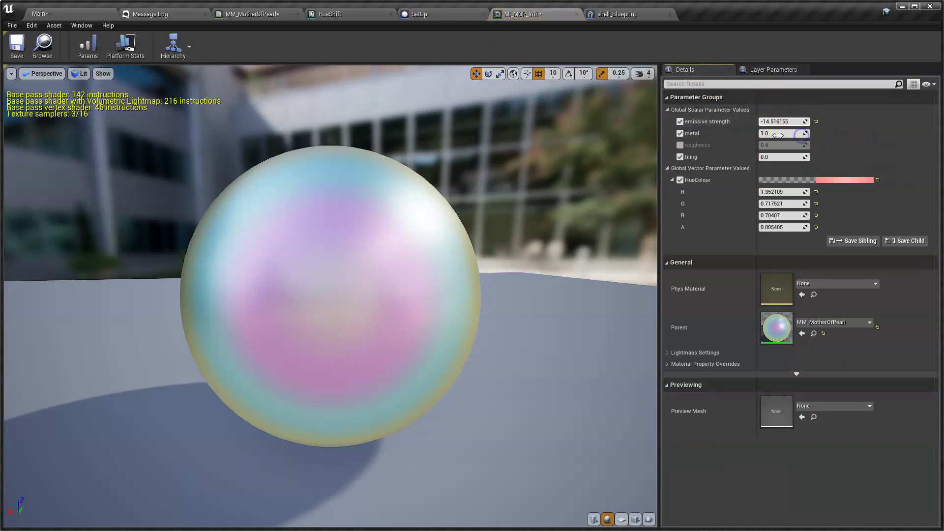
{"action": "left_click", "coordinate": [404, 328]}
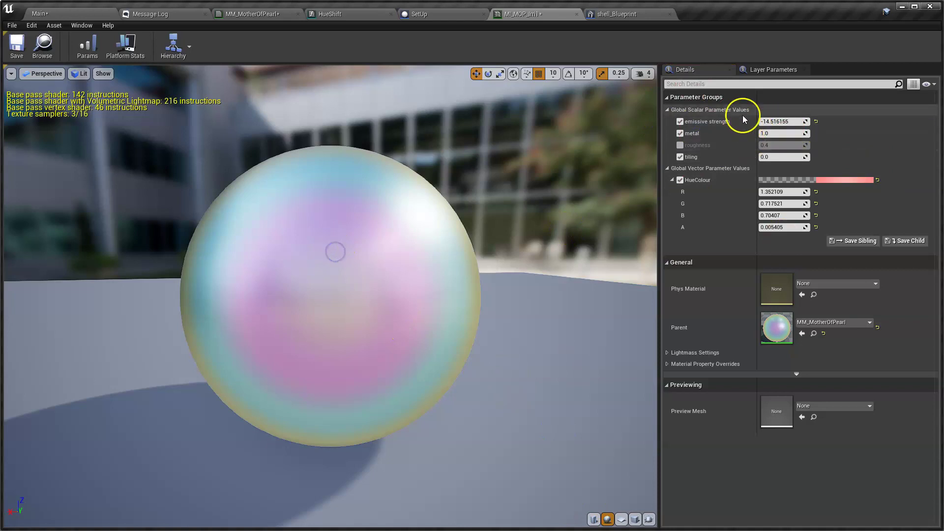
{"action": "left_click", "coordinate": [834, 178]}
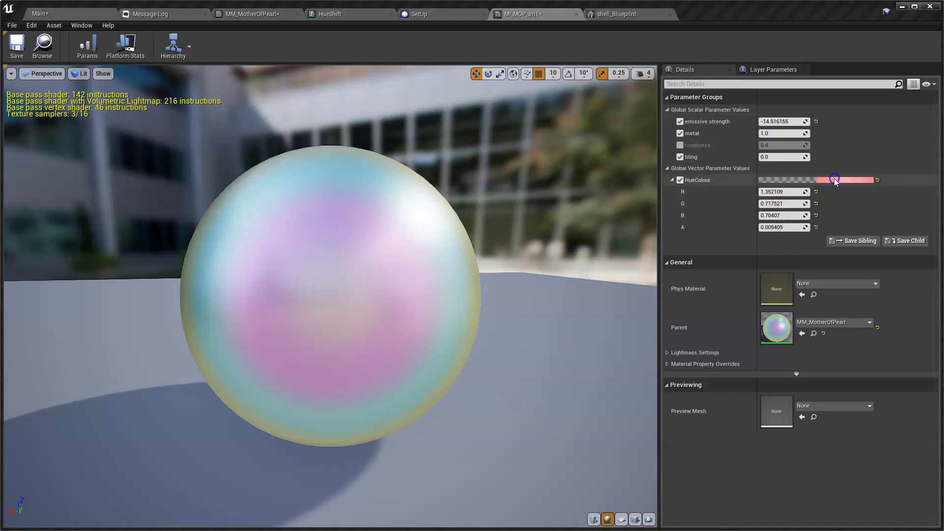
{"action": "left_click_drag", "start_coordinate": [666, 238], "coordinate": [656, 255]}
{"action": "mouse_move", "coordinate": [682, 290]}
{"action": "left_mouse_down"}
{"action": "mouse_move", "coordinate": [708, 259]}
{"action": "mouse_move", "coordinate": [689, 307]}
{"action": "left_mouse_up"}
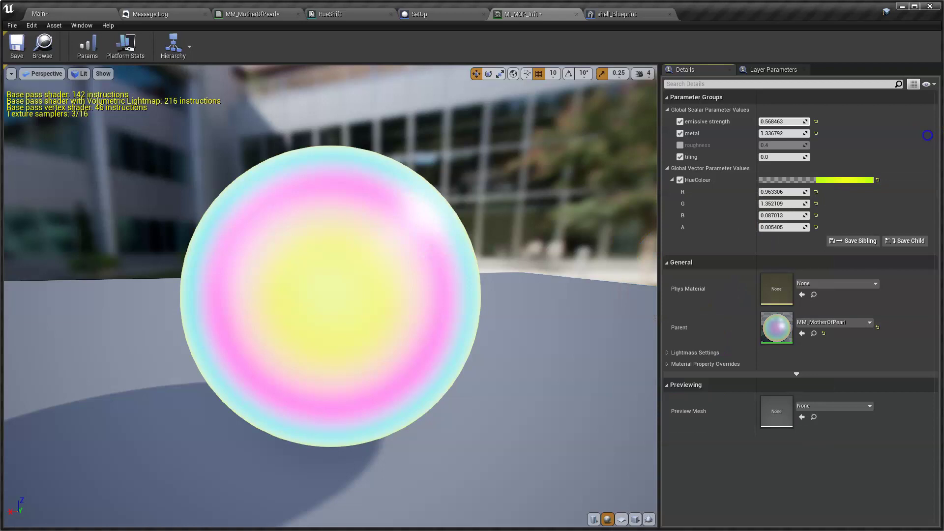
Set the instance's emissive strength to about -0.09 and tiling to about -9.0, checking the stripes around the preview sphere
{"action": "left_click_drag", "start_coordinate": [784, 121], "coordinate": [854, 128]}
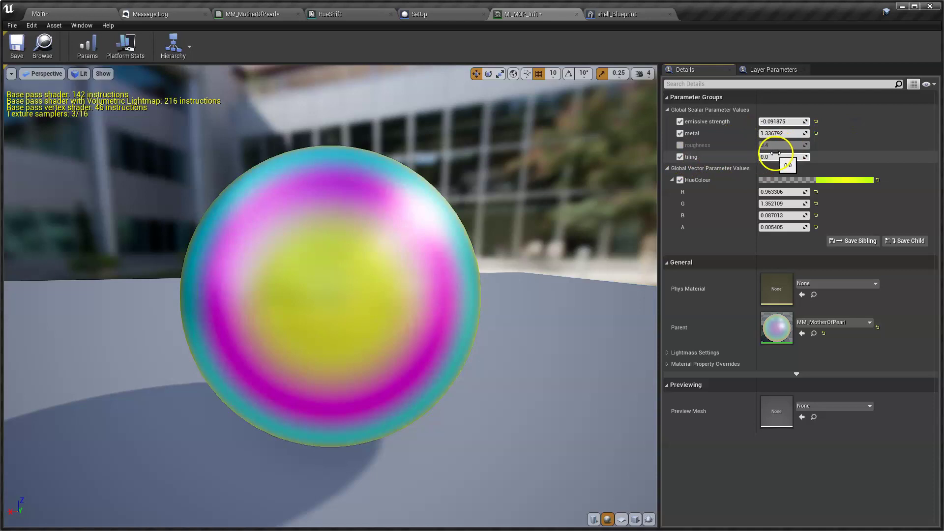
{"action": "left_click_drag", "start_coordinate": [776, 153], "coordinate": [682, 161]}
{"action": "left_click_drag", "start_coordinate": [317, 207], "coordinate": [618, 374]}
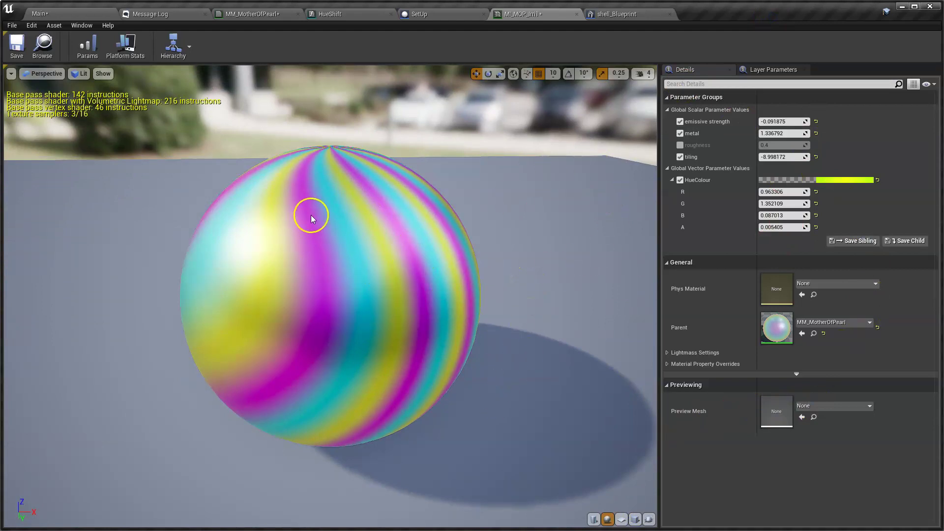
Return to the Main level and rotate the shell to inspect the recoloured material on its opening and outer surface up close
{"action": "left_click", "coordinate": [80, 19]}
{"action": "scroll", "coordinate": [504, 303], "scroll_direction": "up", "scroll_amount": 5}
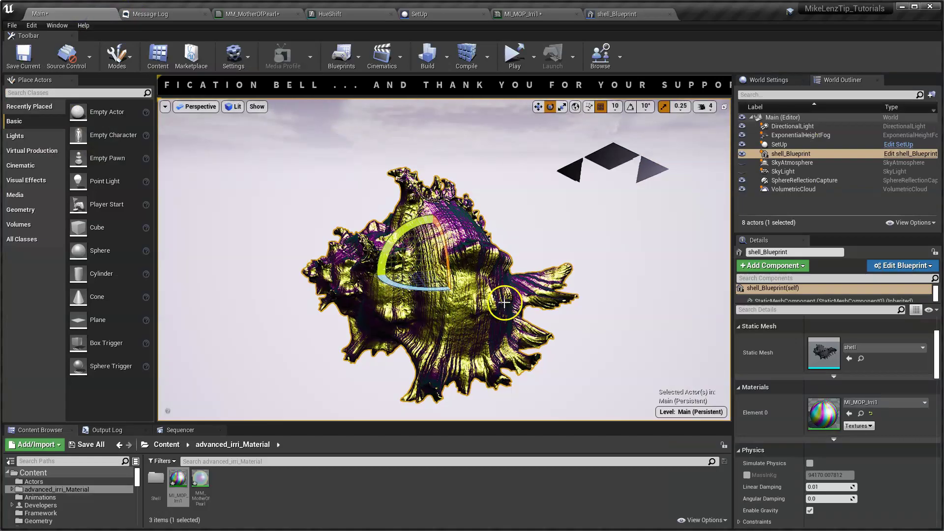
{"action": "left_click_drag", "start_coordinate": [438, 230], "coordinate": [499, 528]}
{"action": "scroll", "coordinate": [494, 200], "scroll_direction": "up", "scroll_amount": 10}
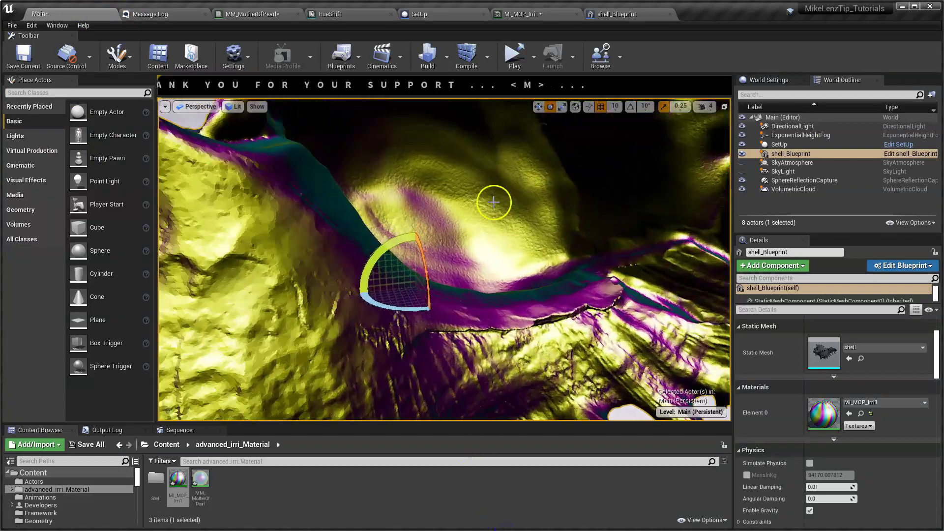
{"action": "scroll", "coordinate": [471, 205], "scroll_direction": "down", "scroll_amount": 8}
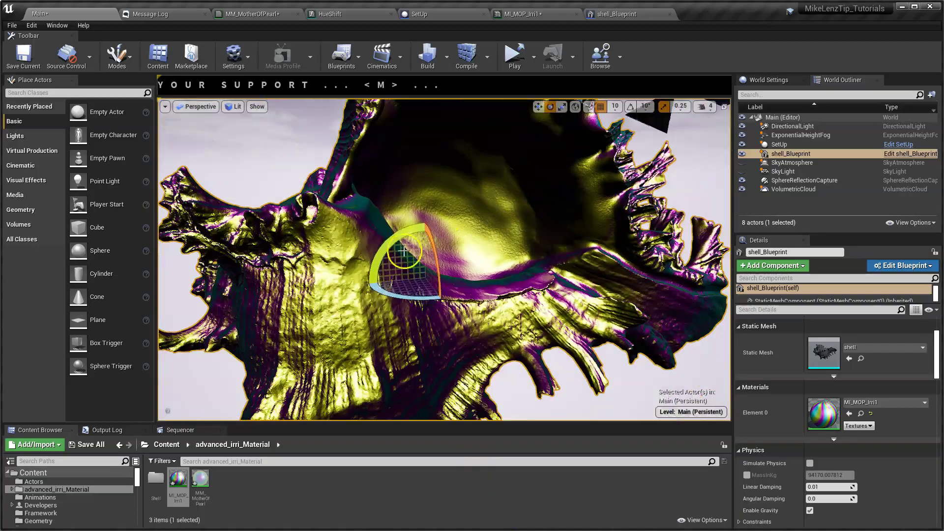
{"action": "left_click_drag", "start_coordinate": [429, 243], "coordinate": [380, 116]}
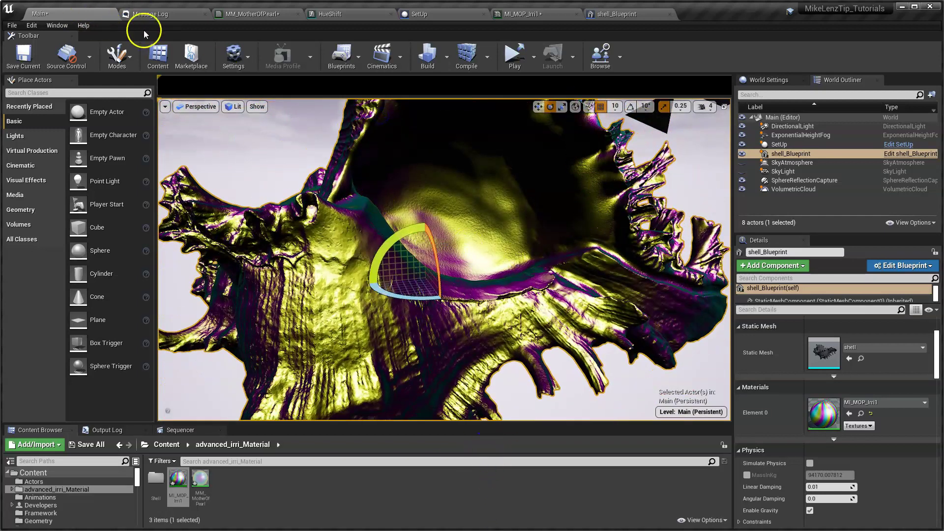
{"action": "left_click", "coordinate": [188, 86]}
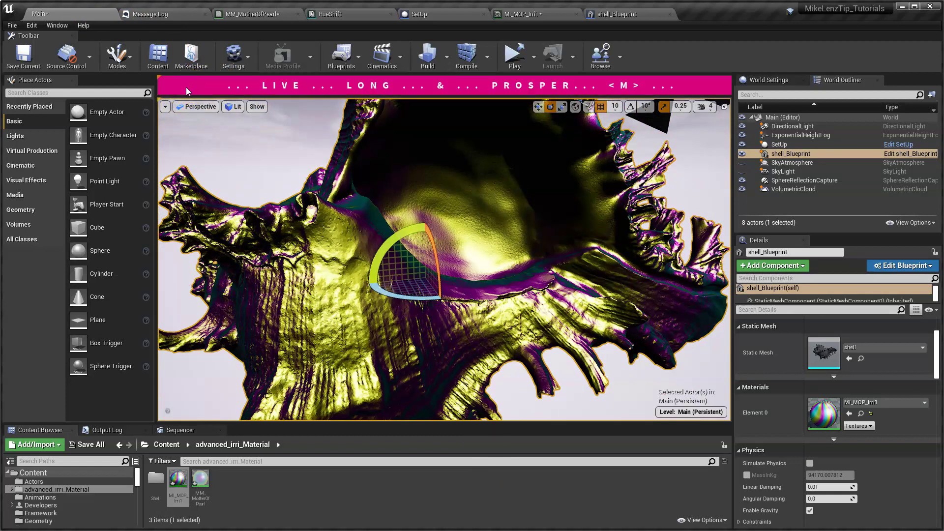